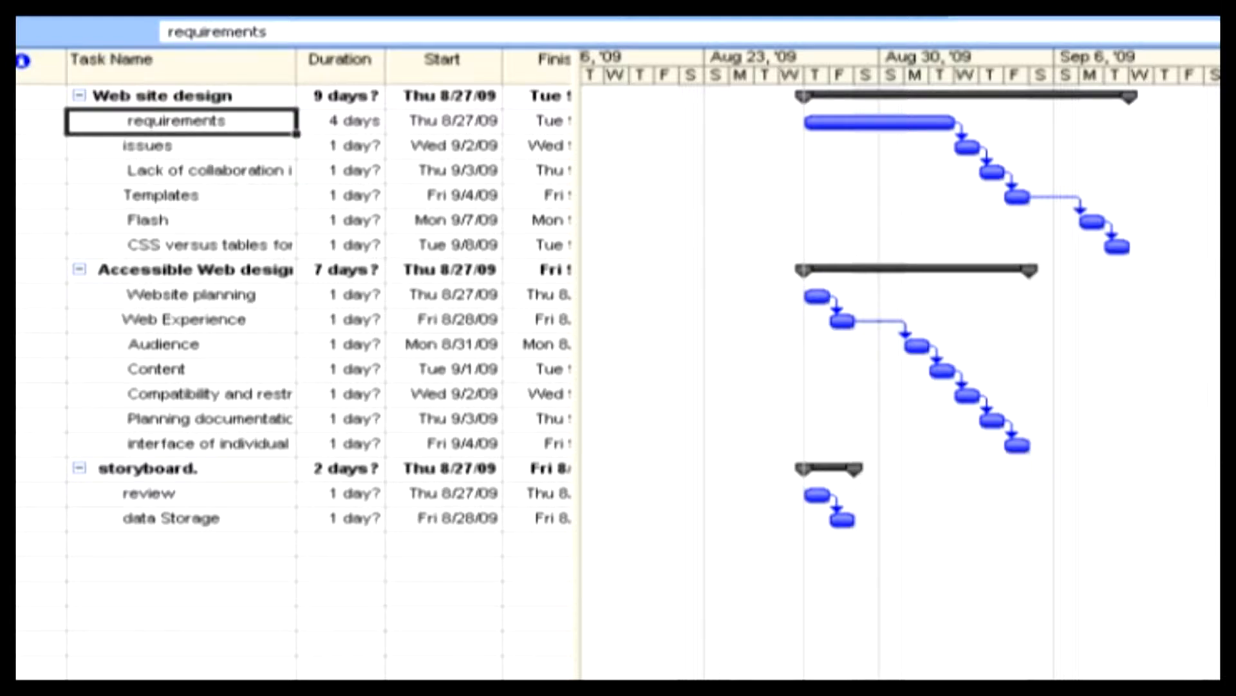
Add project manager as the first resource in the task information of the requirements task
double_click(154, 123)
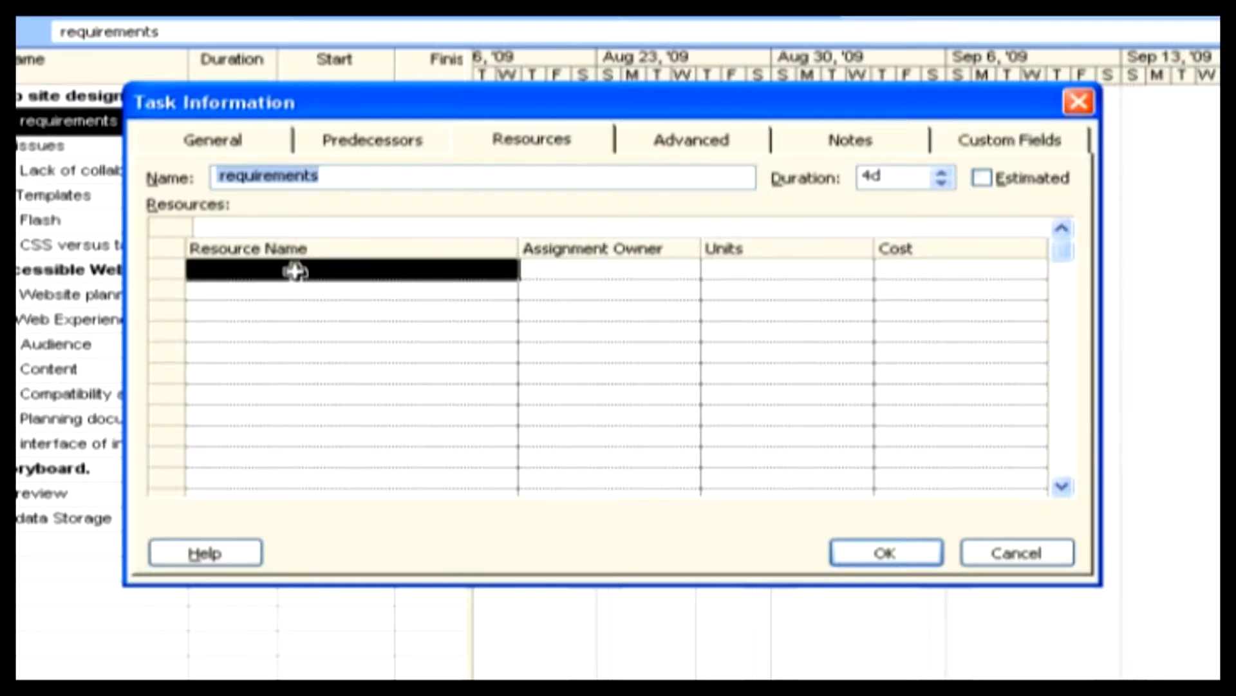
click(506, 271)
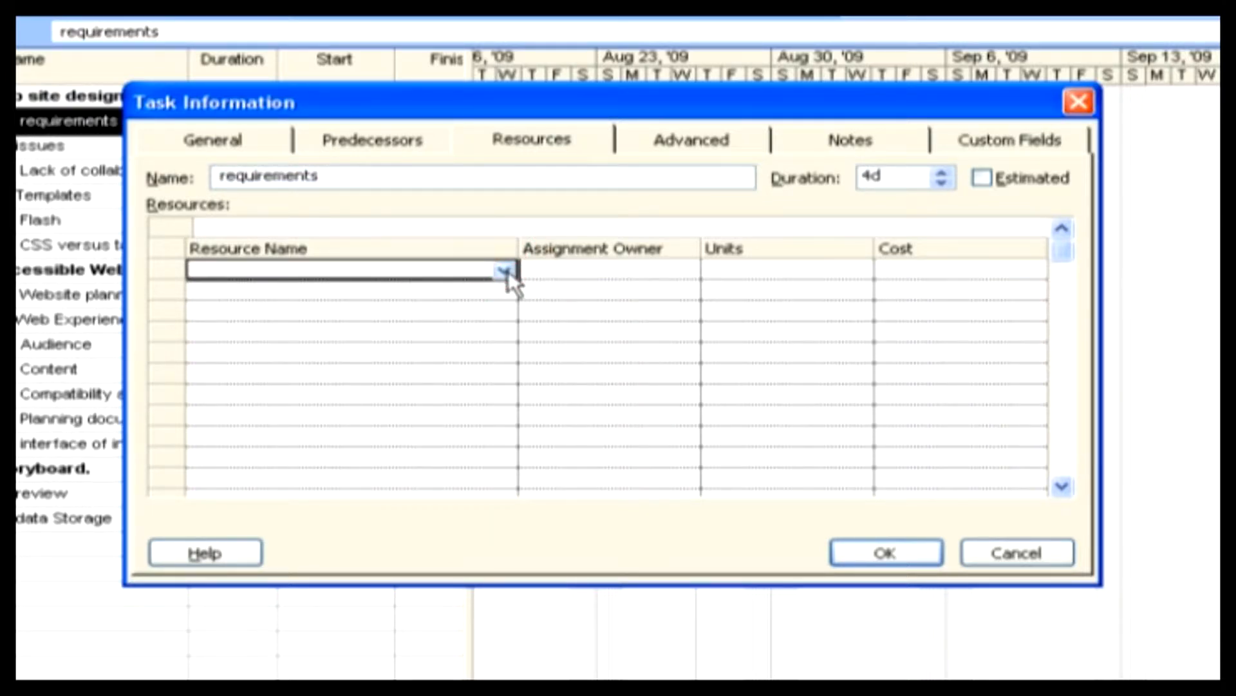
click(505, 271)
drag(497, 315, 497, 396)
click(499, 309)
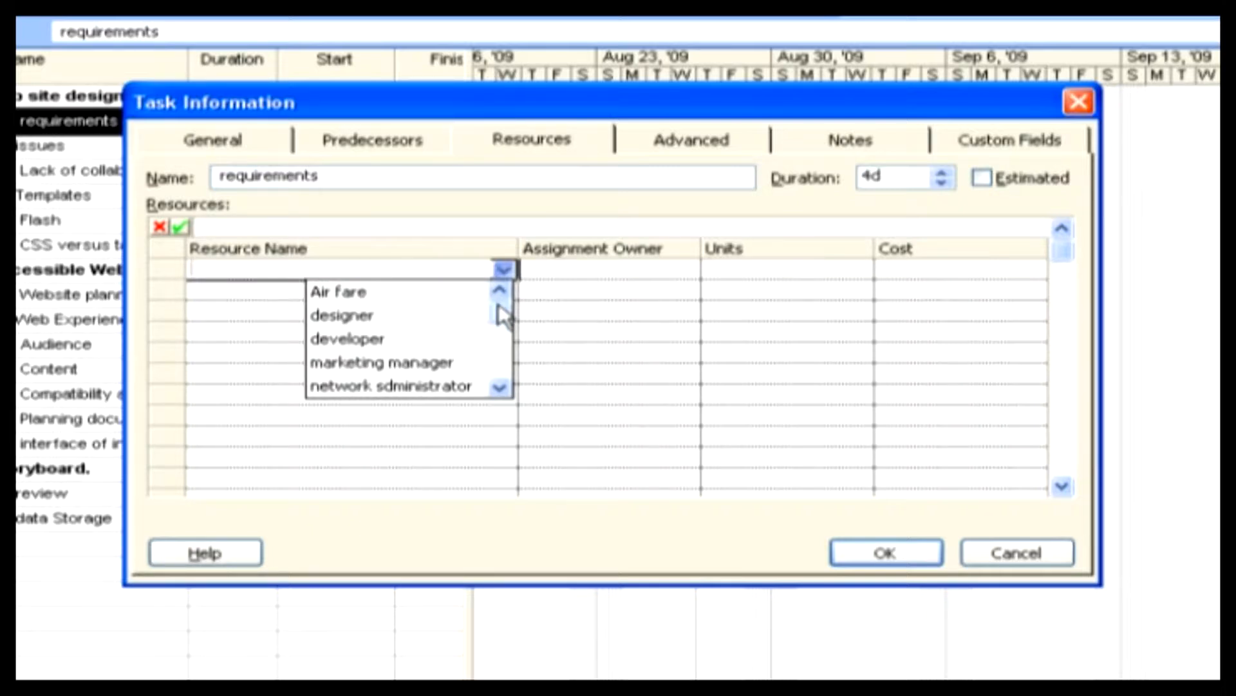
drag(498, 303, 488, 352)
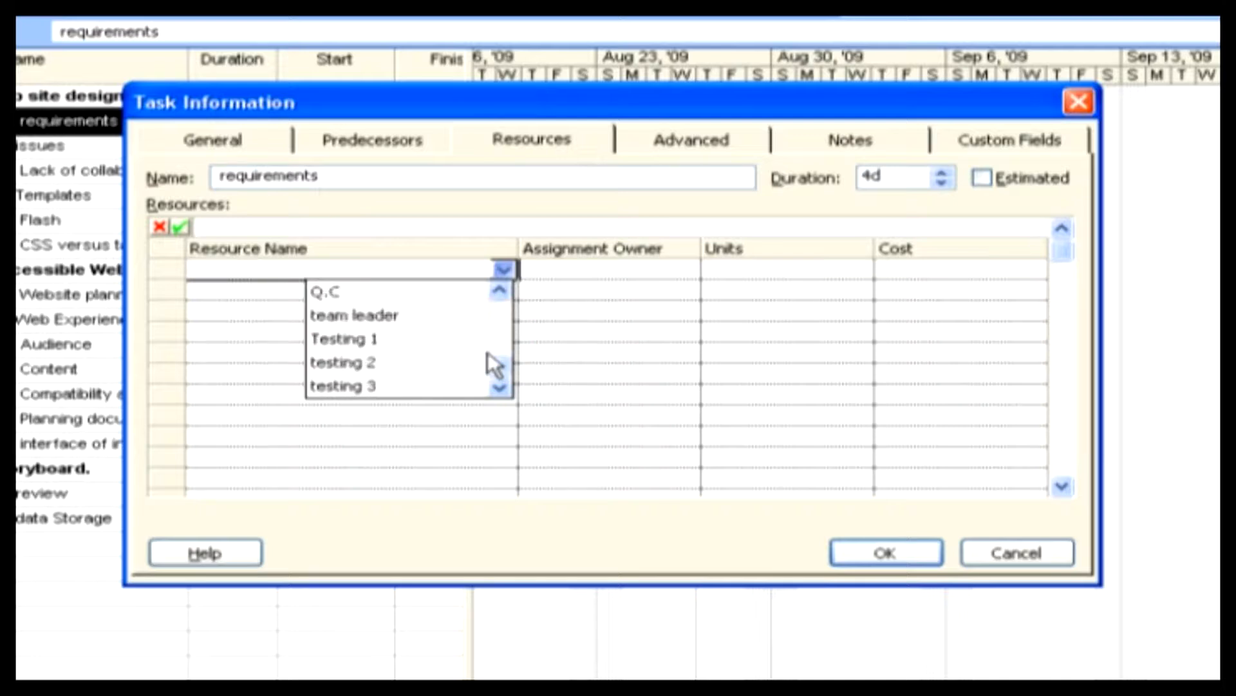
click(493, 291)
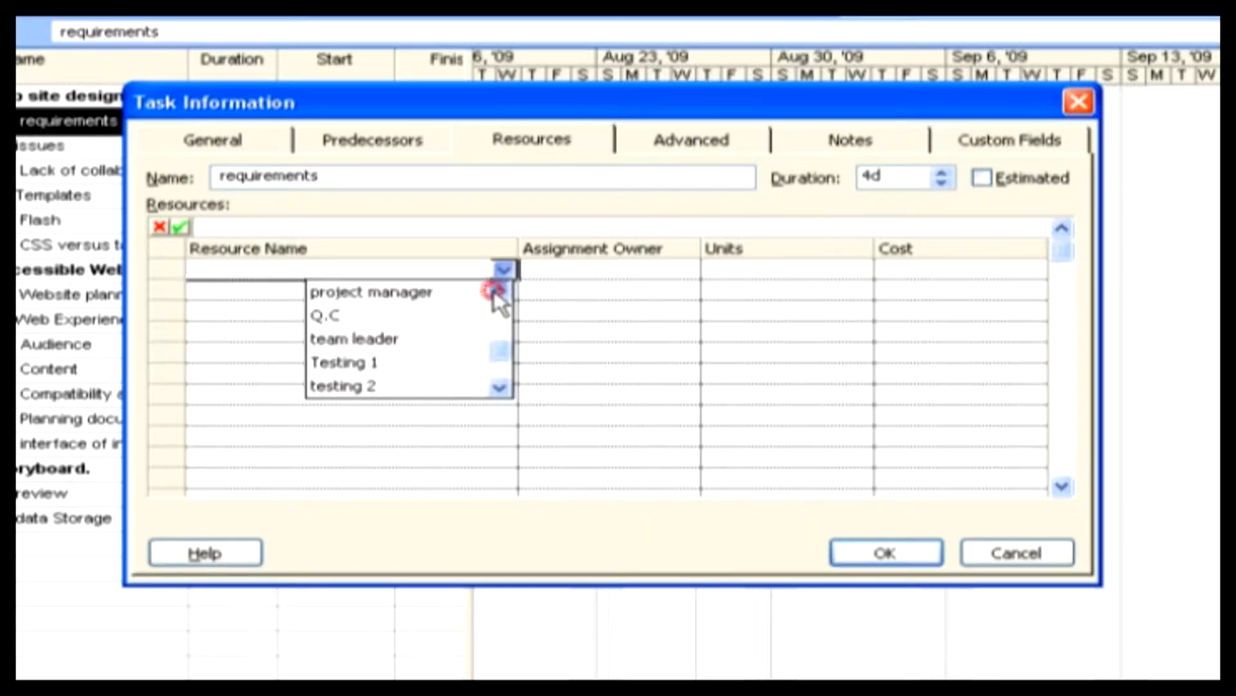
click(369, 291)
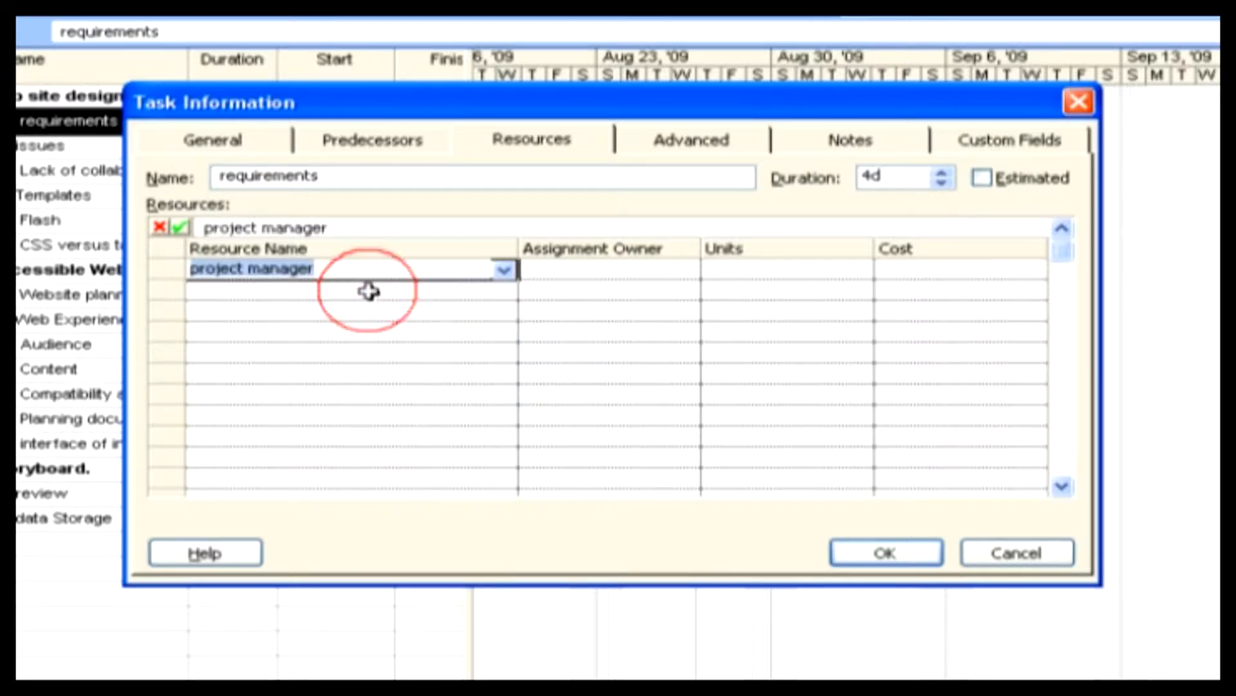
Set the project manager's assignment units on the requirements task to 50%
click(734, 280)
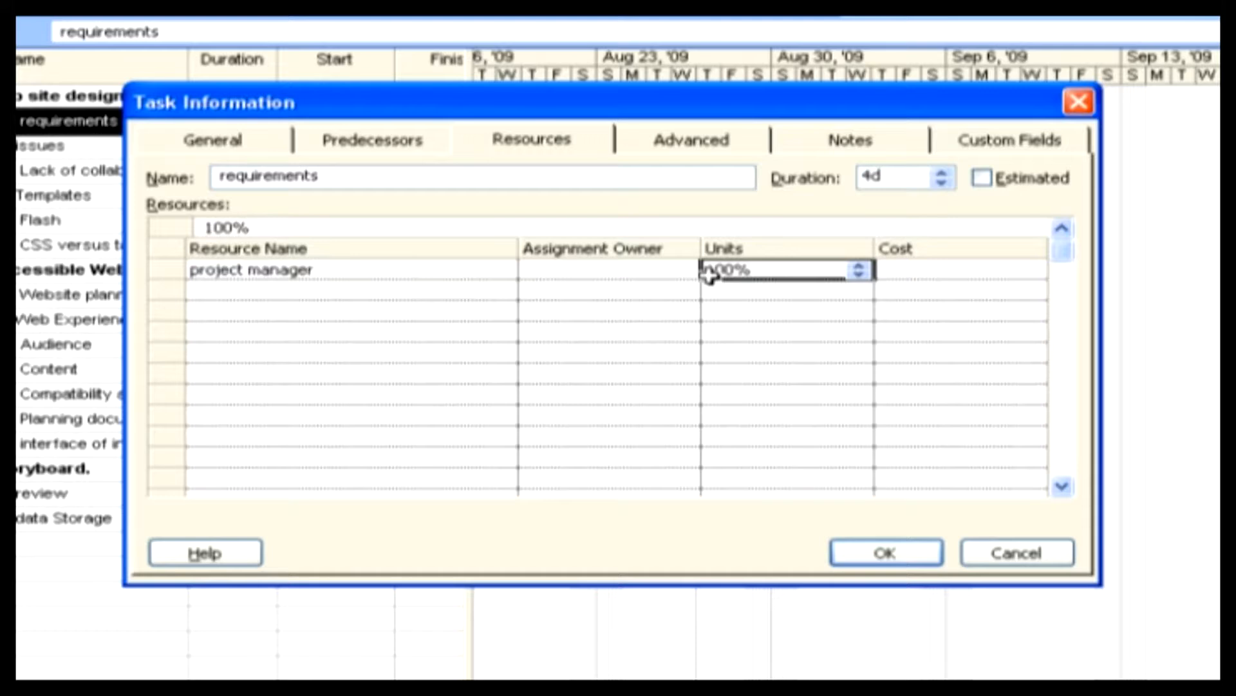
drag(274, 232, 177, 232)
text(50)
key(Return)
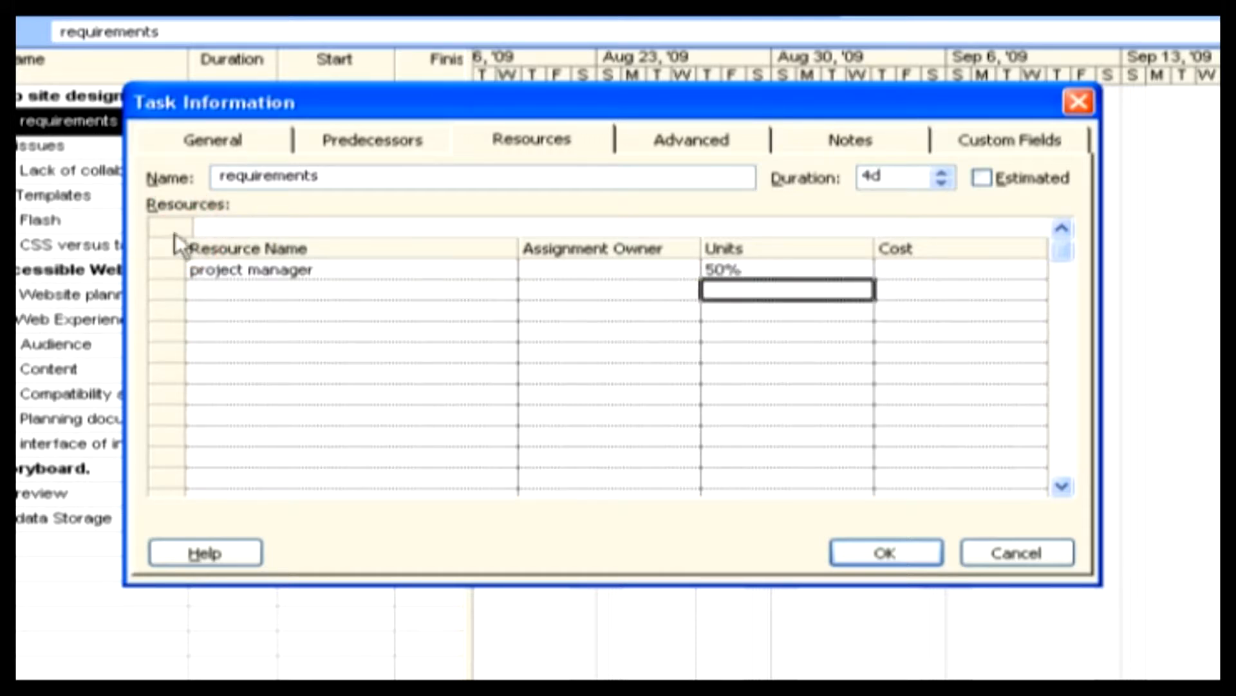
Set the project manager's units on the requirements task to 100% and save the task information
click(720, 271)
text(100)
key(Return)
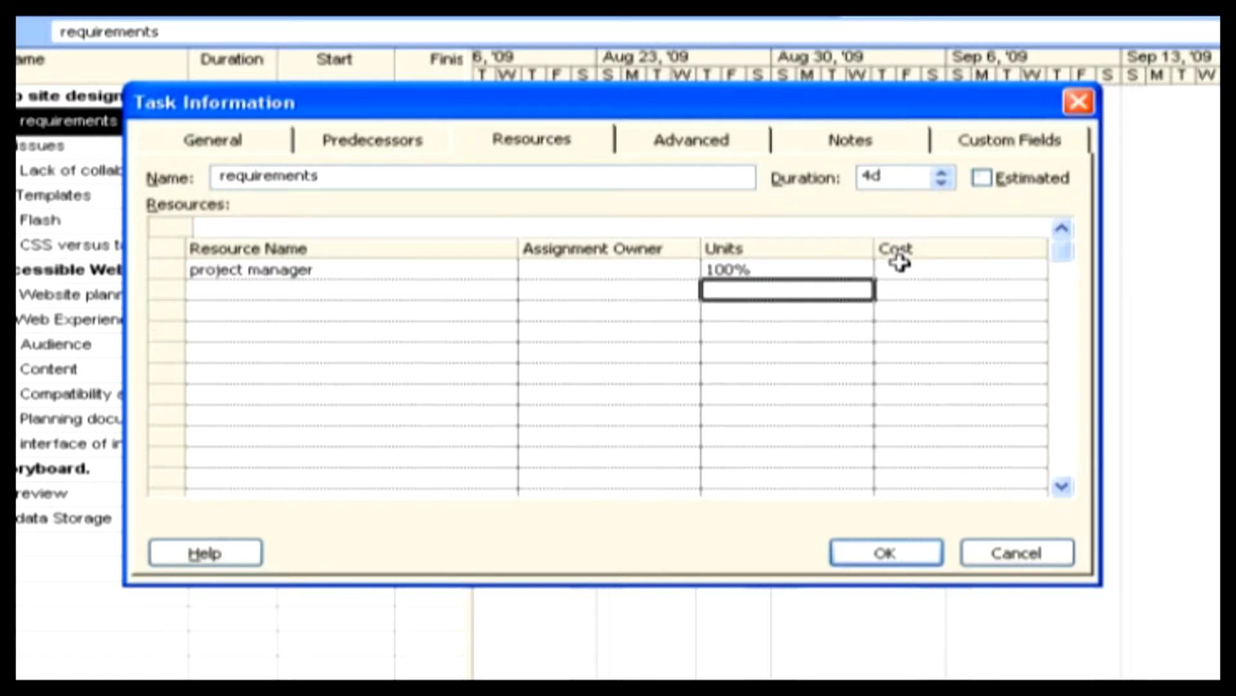
click(874, 554)
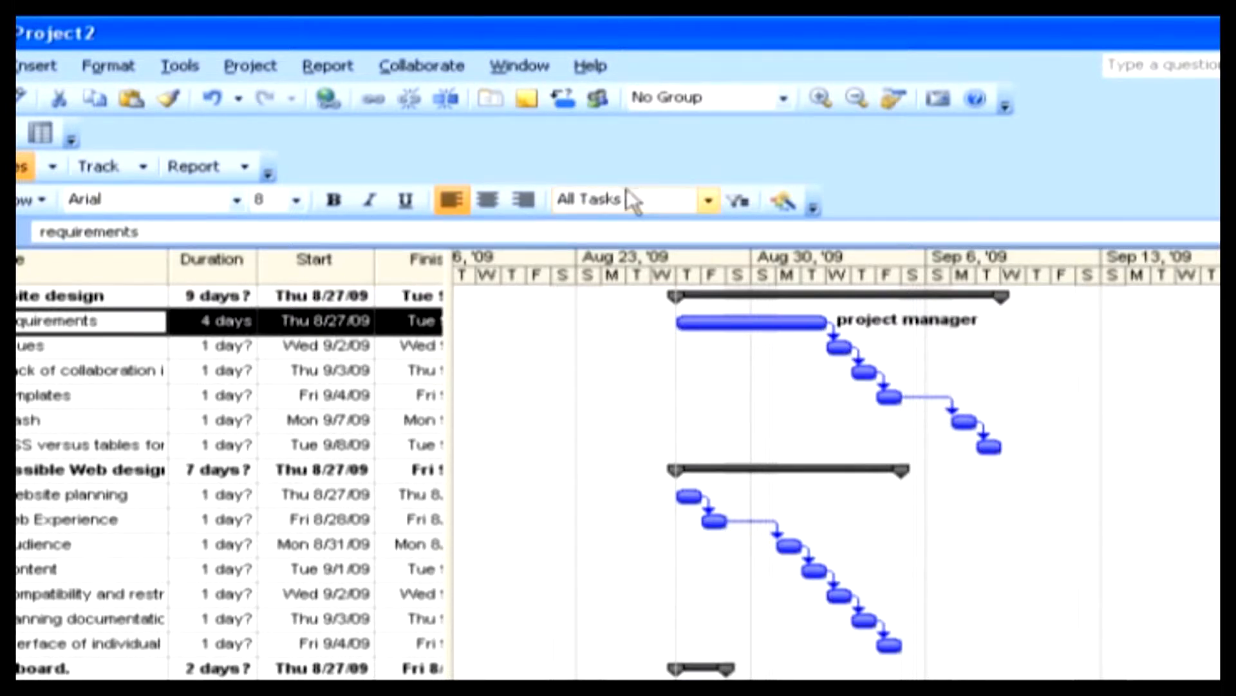
Review the resource assignments of the requirements task in Assign Resources, including the assigned resource's units and cost
click(608, 106)
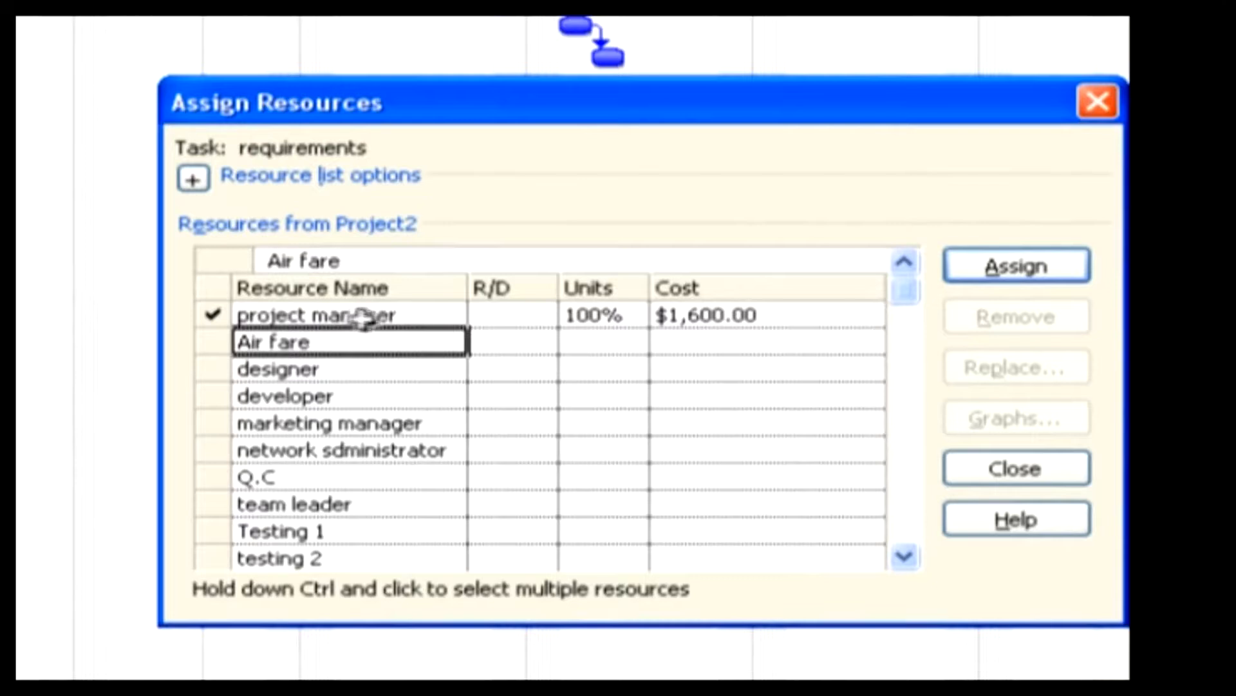
click(217, 320)
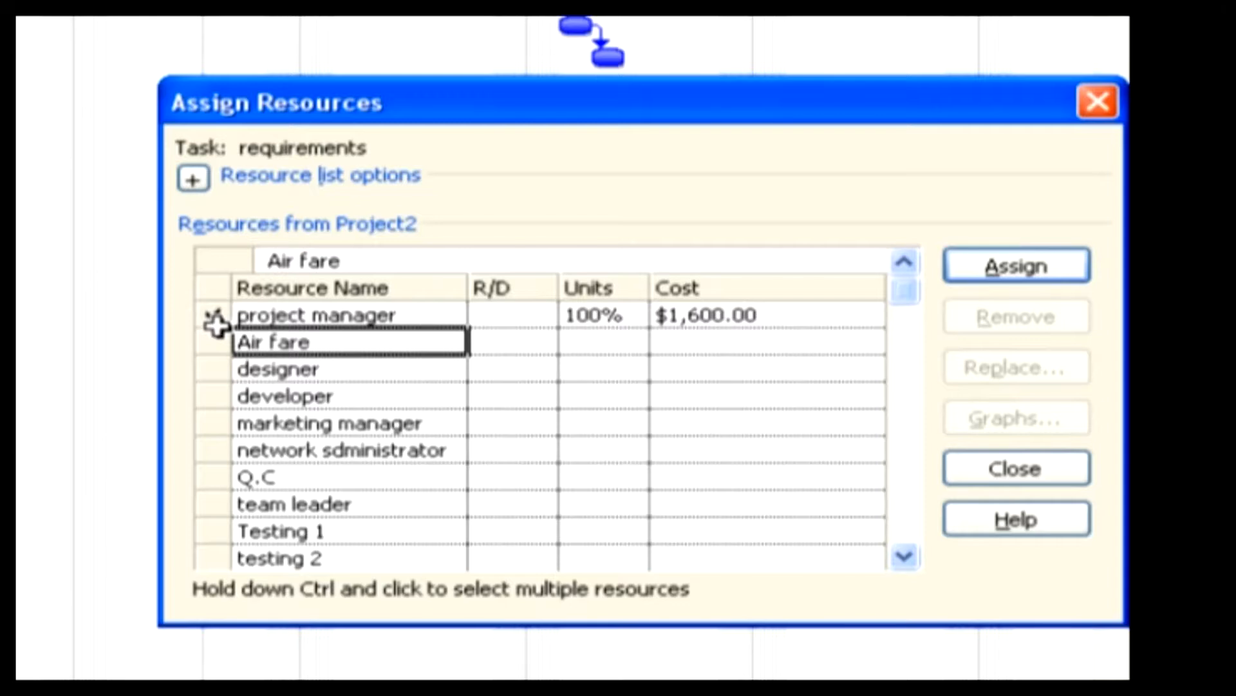
click(1031, 468)
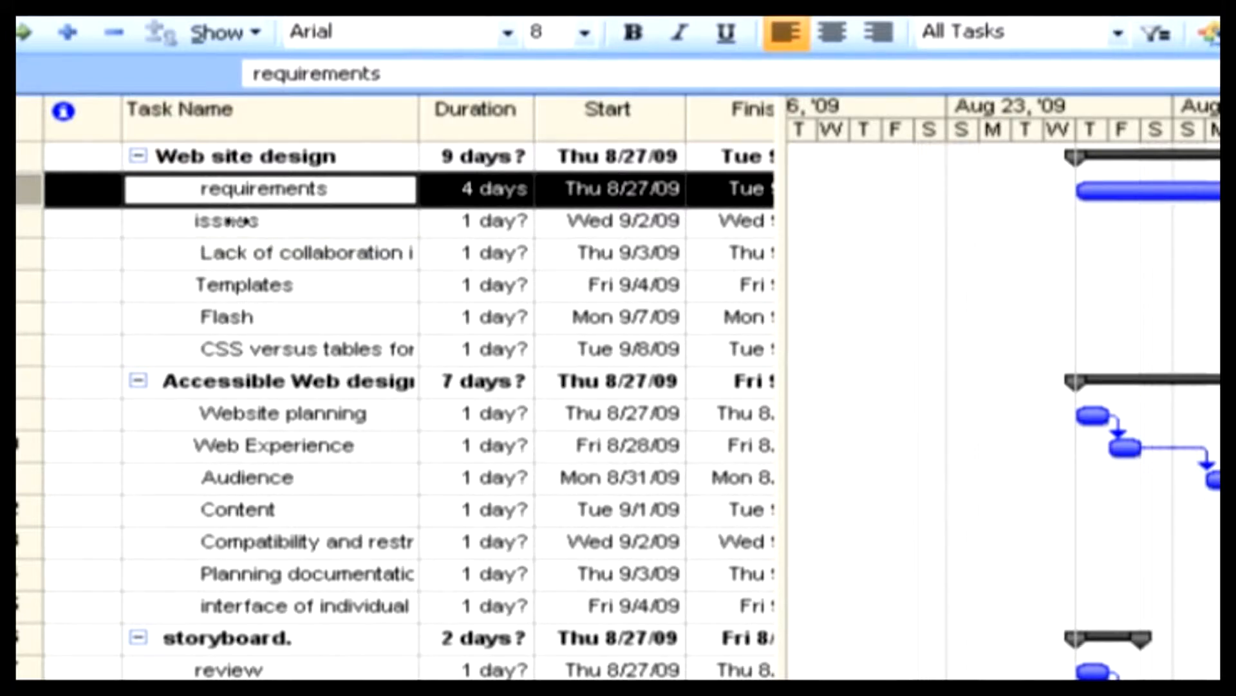
Assign the project manager to the issues, Lack of collaboration and Templates tasks together
drag(226, 221, 238, 283)
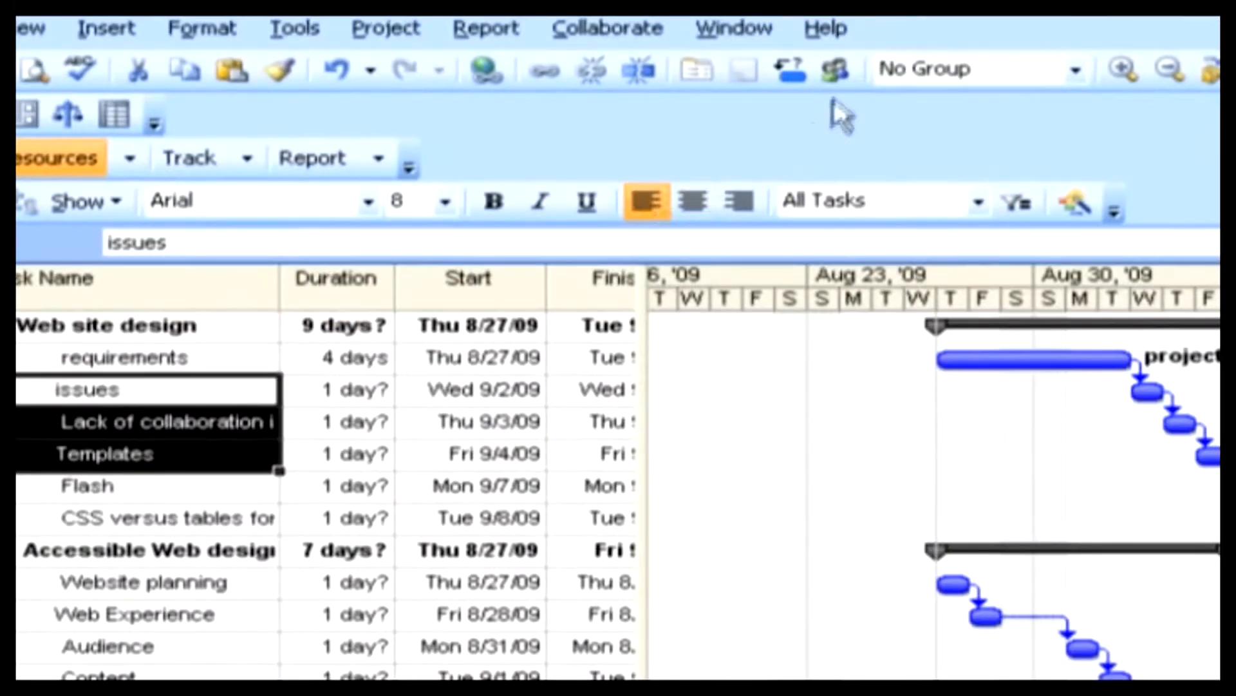
click(840, 62)
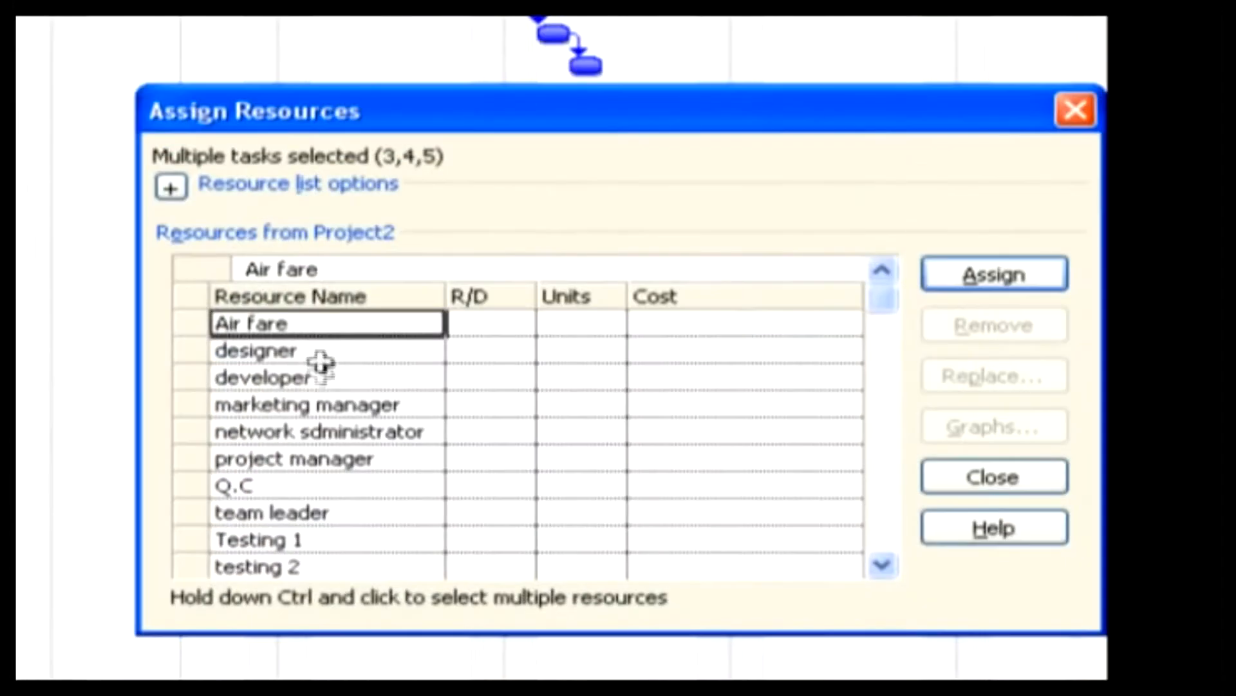
click(316, 460)
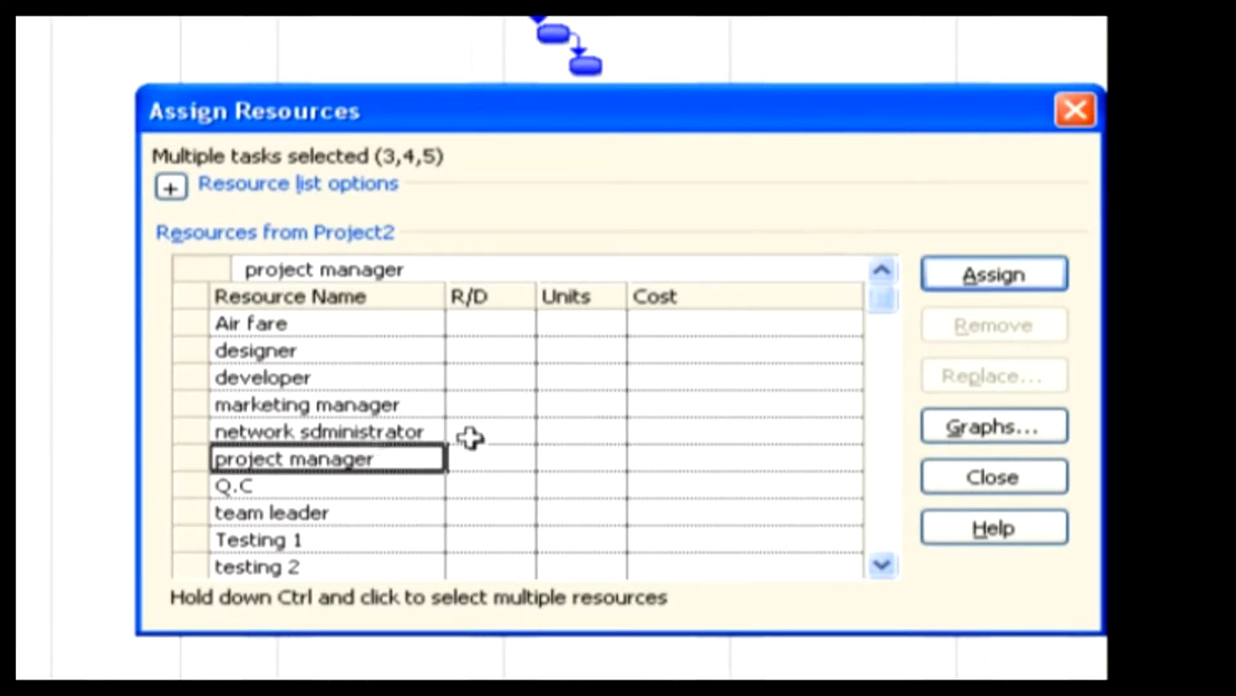
click(956, 274)
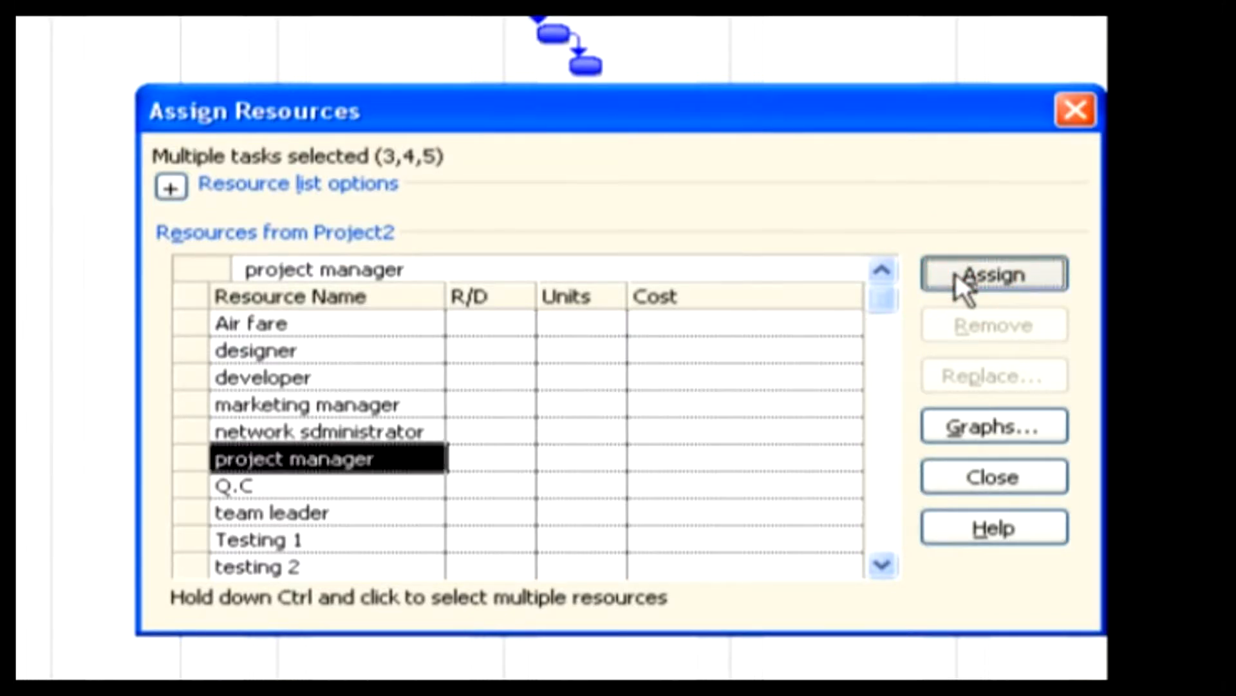
click(992, 477)
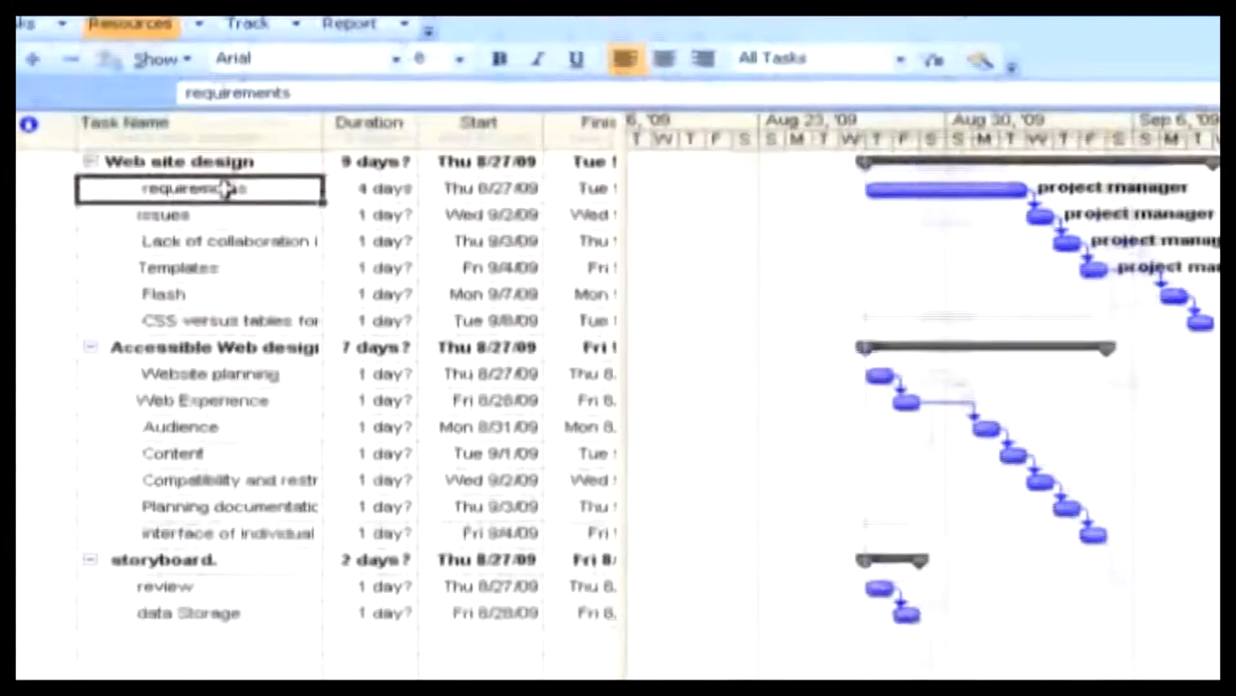
Replace the project manager with the team leader as the resource assigned to the requirements task
double_click(245, 122)
click(863, 102)
drag(1107, 616, 327, 500)
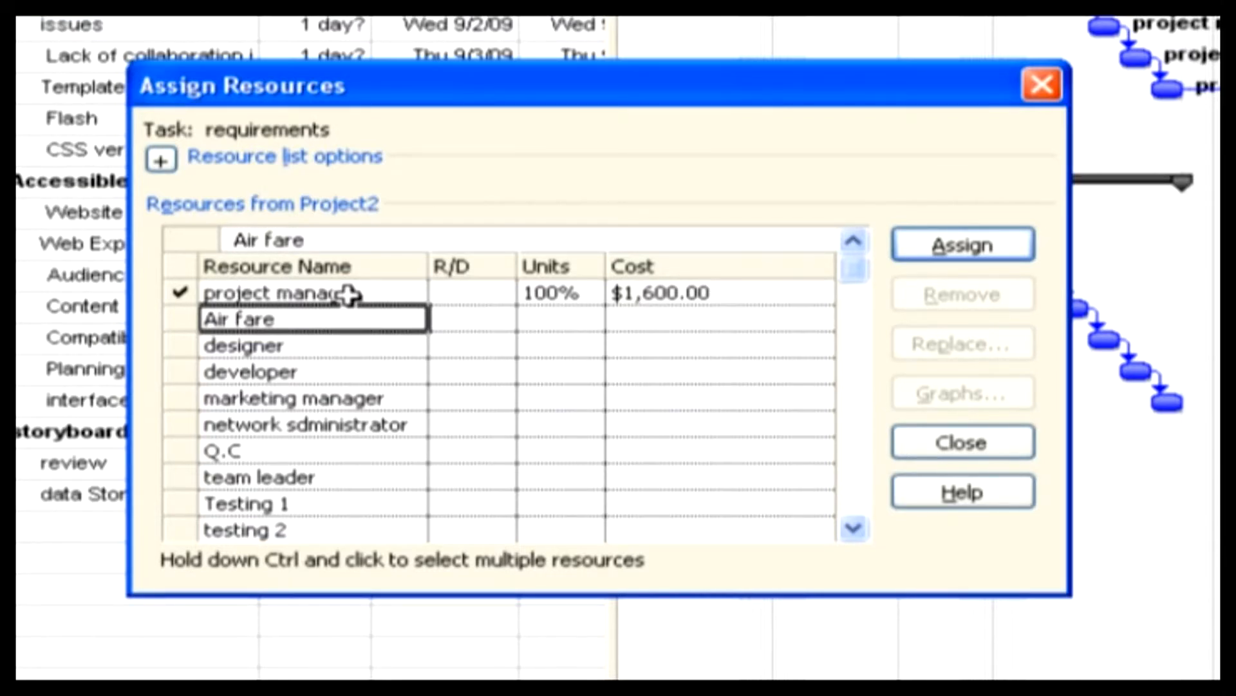
click(249, 293)
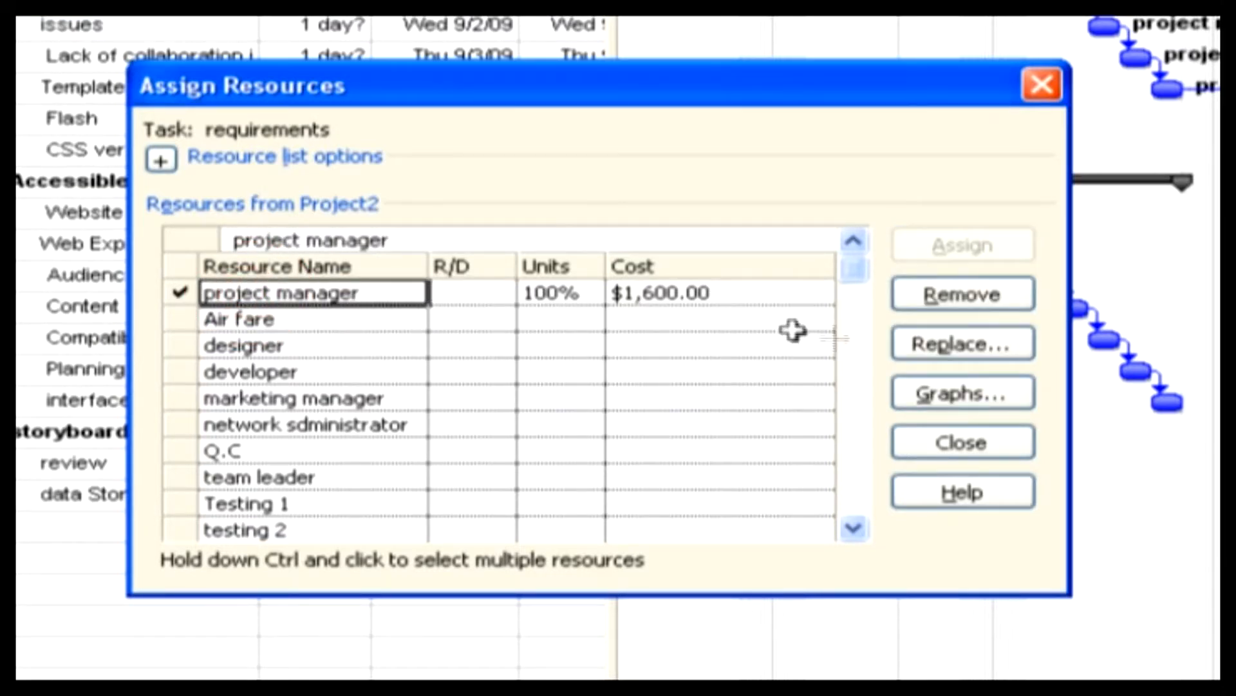
click(928, 348)
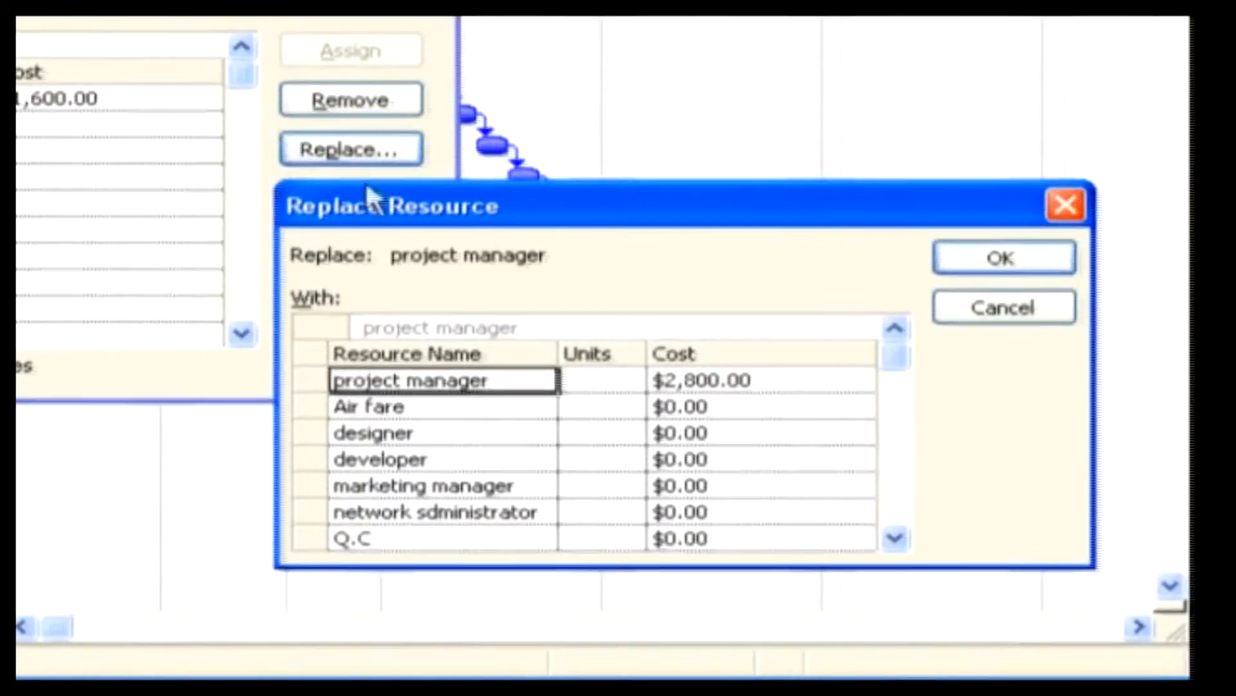
drag(371, 193, 0, 0)
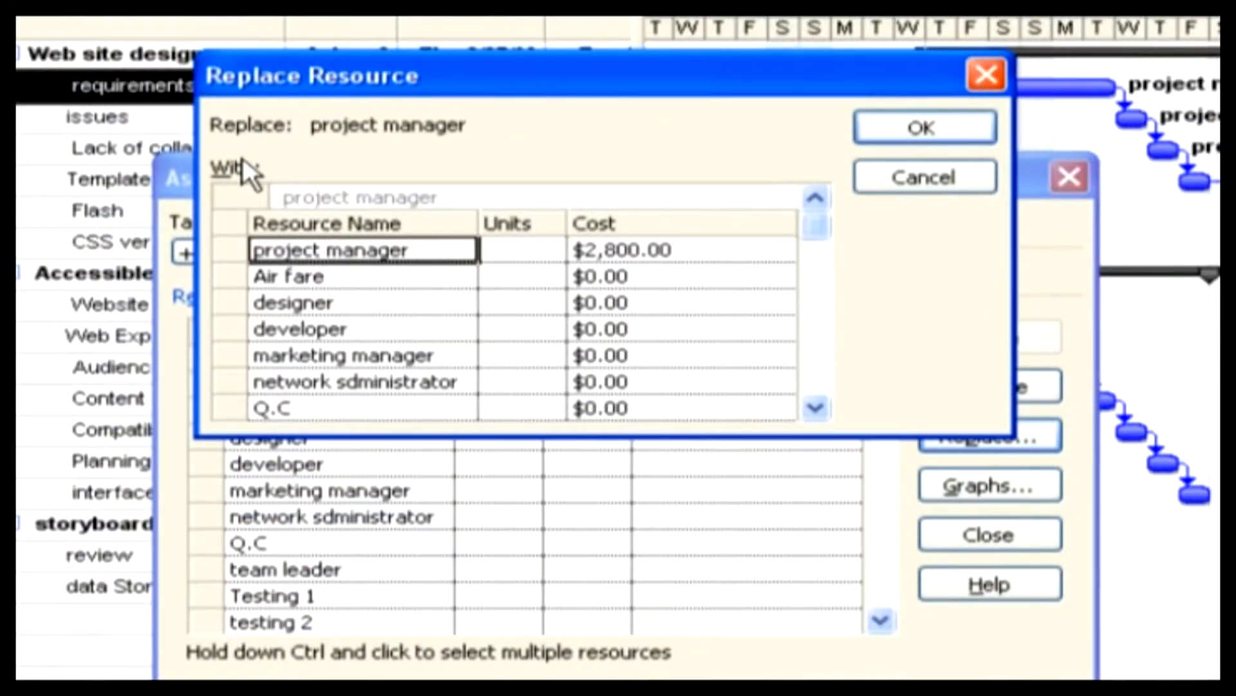
click(815, 408)
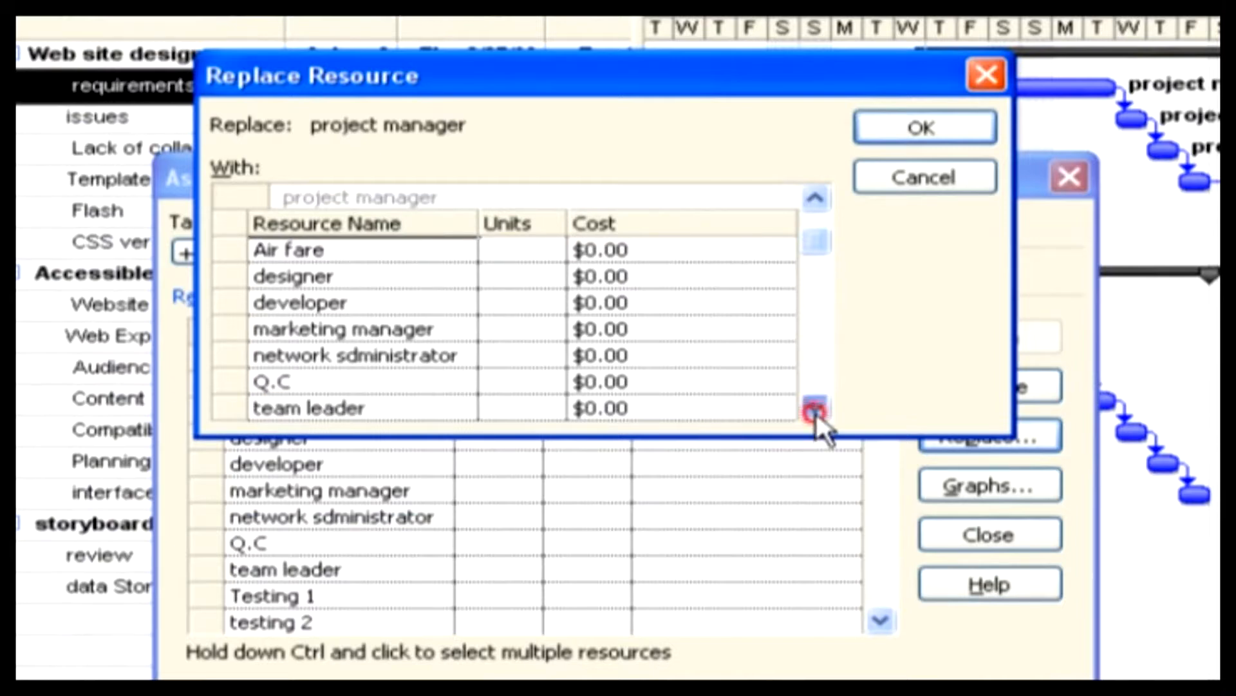
click(341, 407)
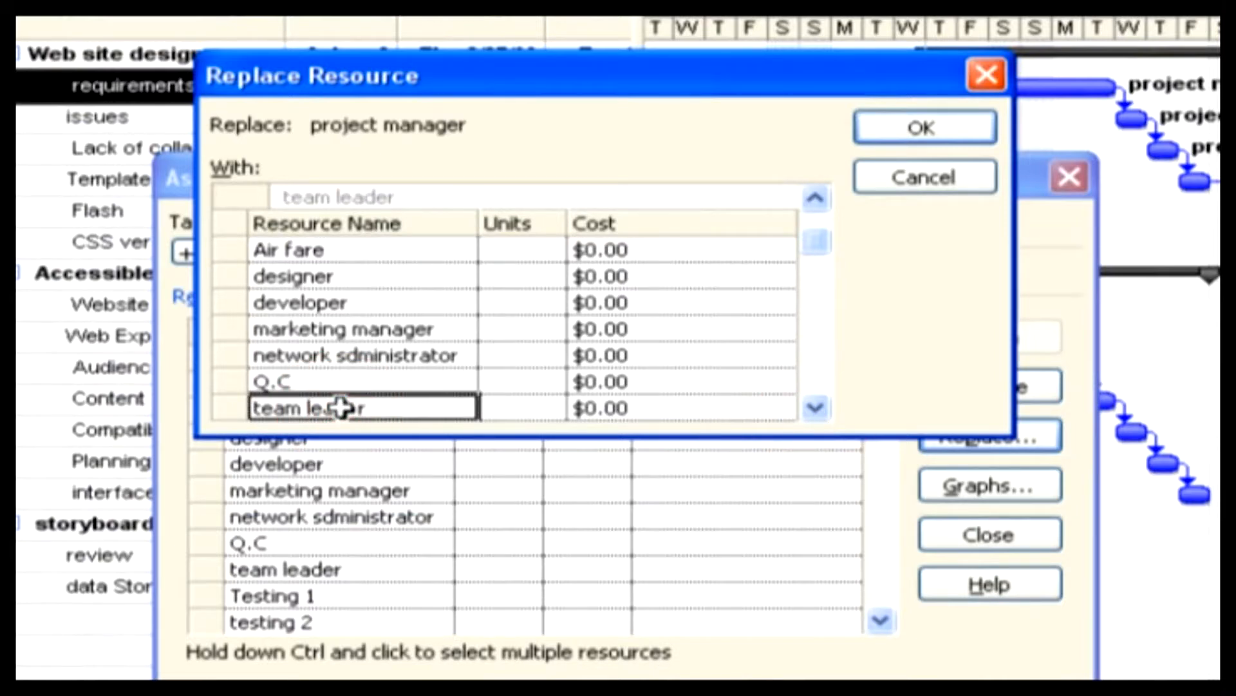
click(882, 126)
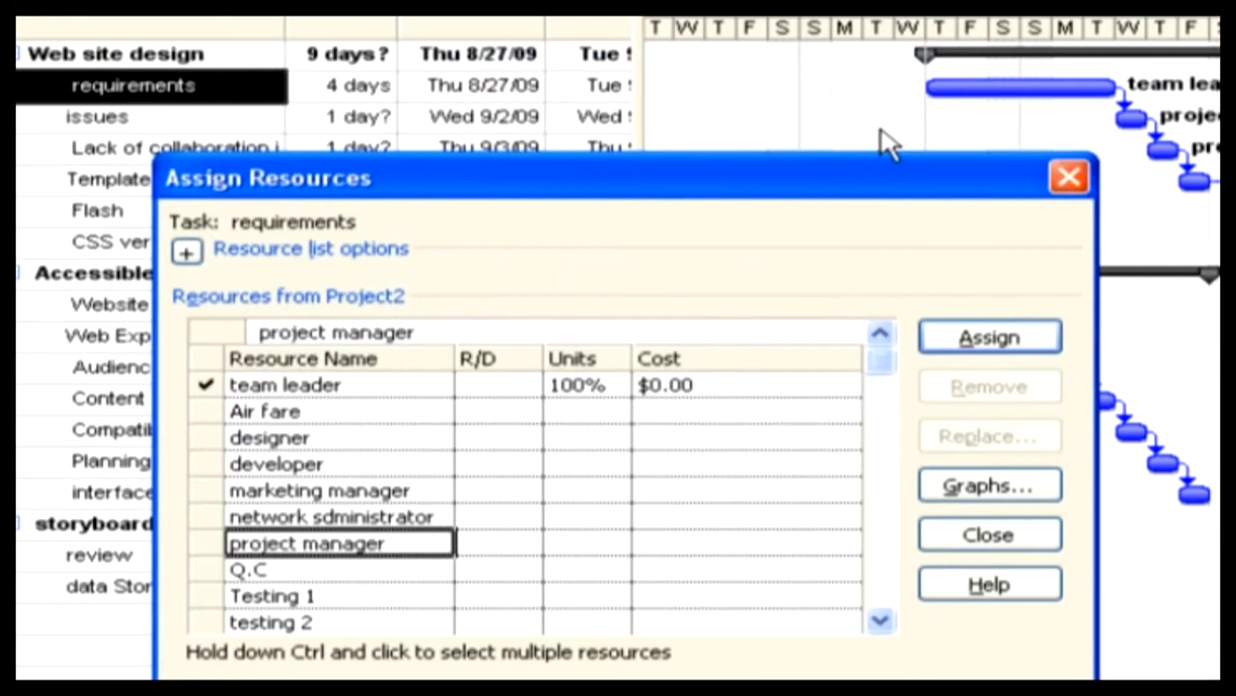
click(955, 538)
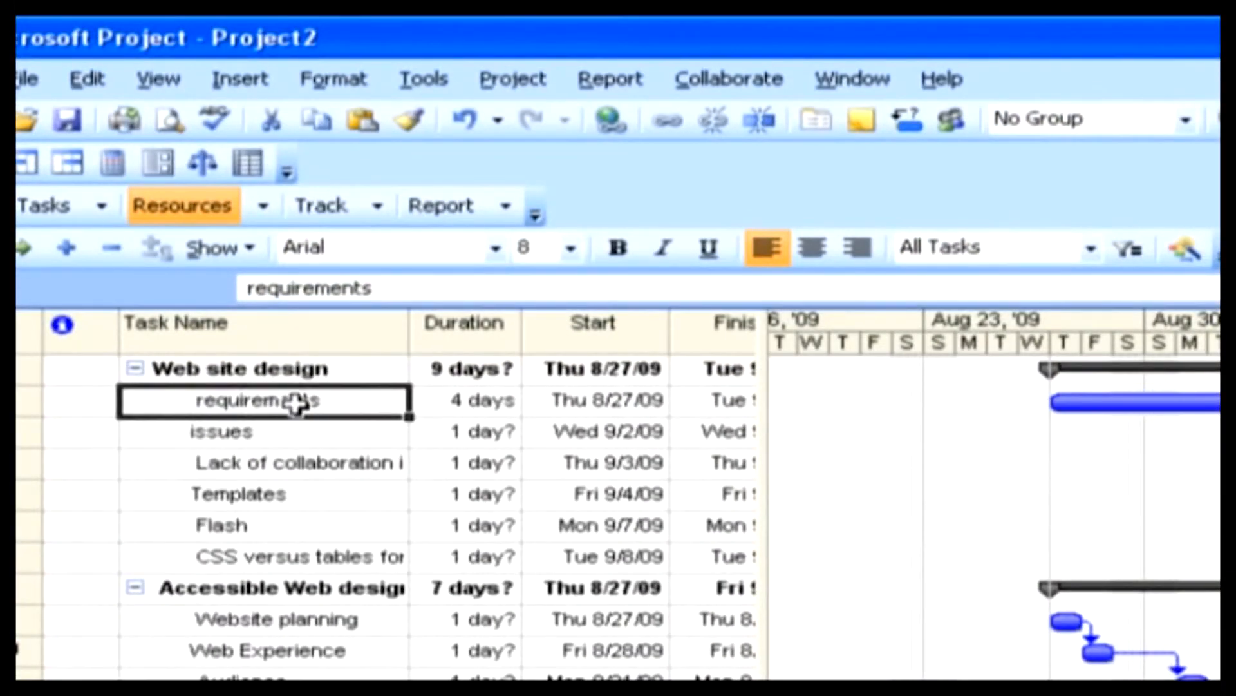
Remove the team leader from the requirements task's assigned resources
click(295, 404)
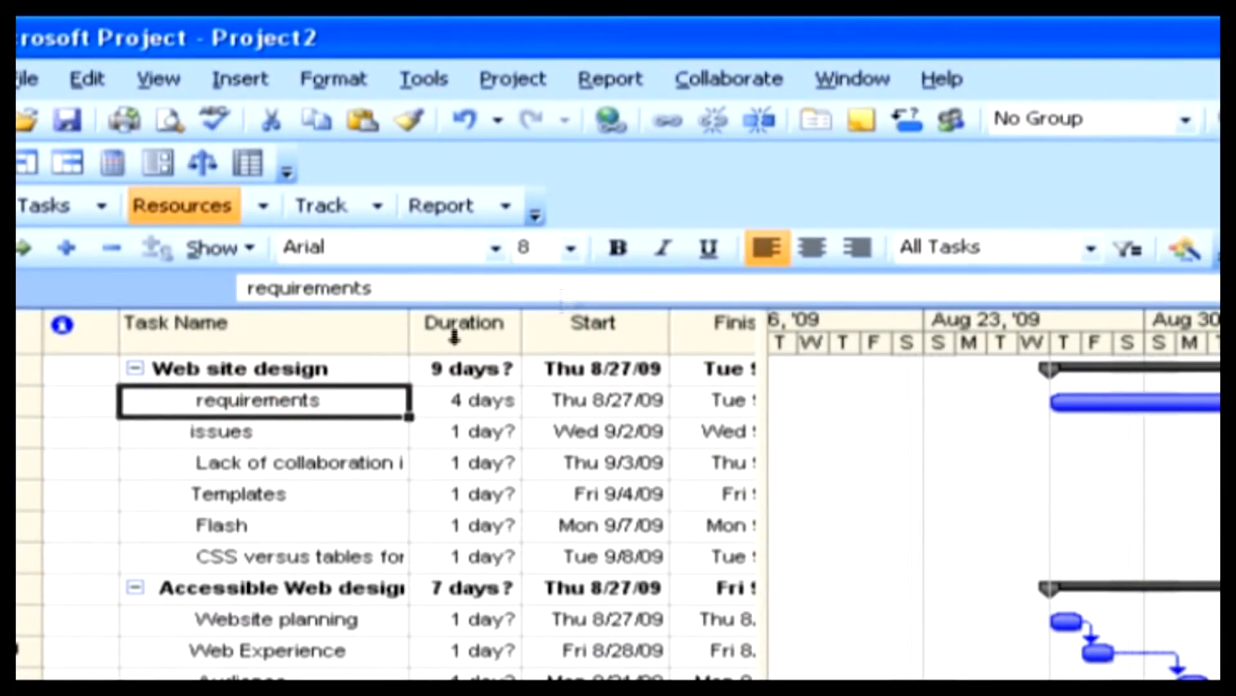
click(948, 120)
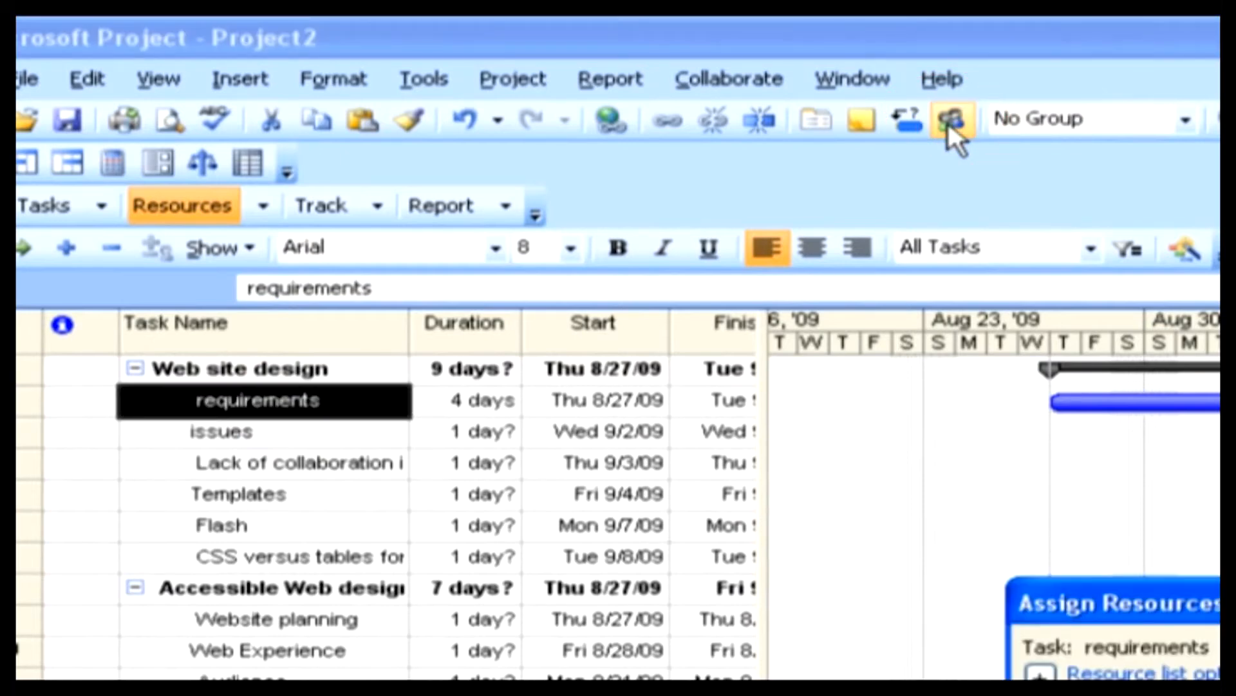
drag(1214, 602, 711, 328)
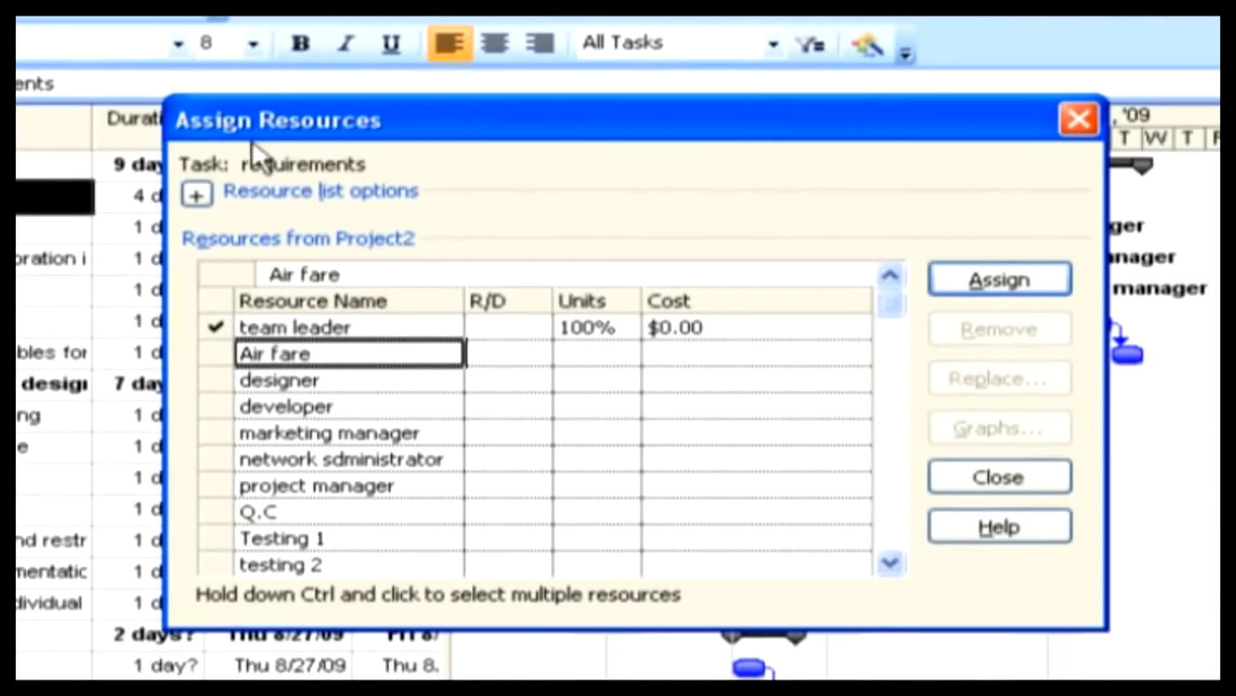
click(290, 327)
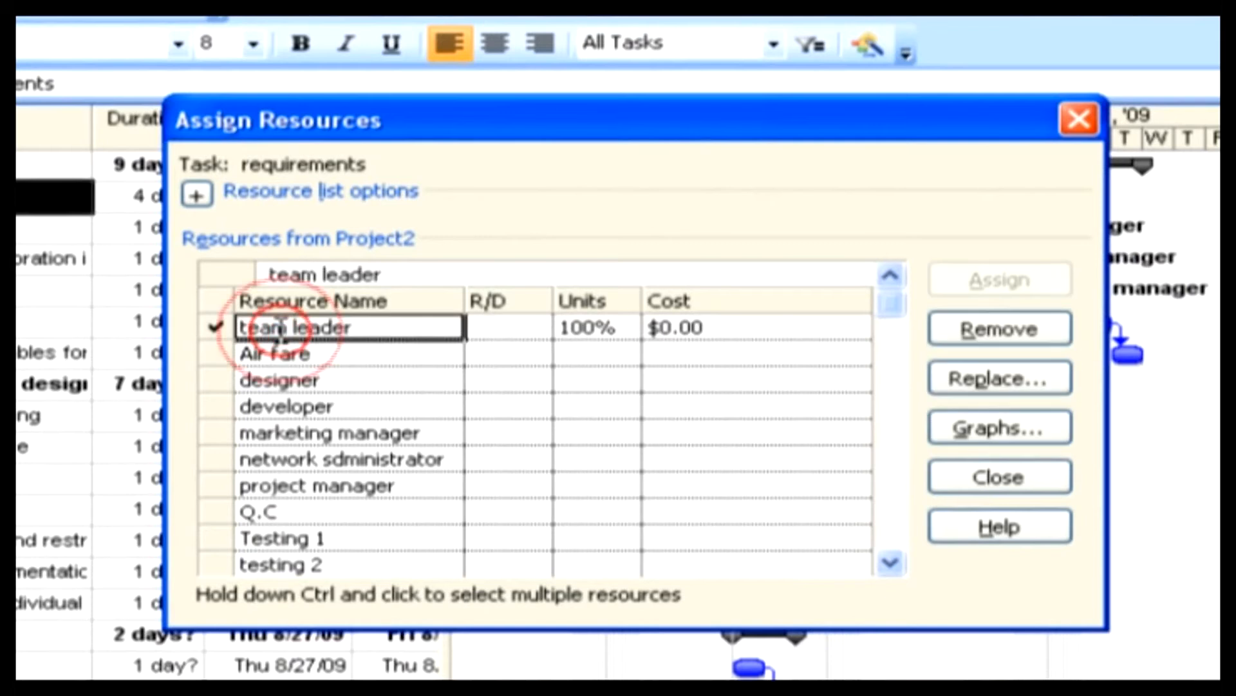
click(958, 338)
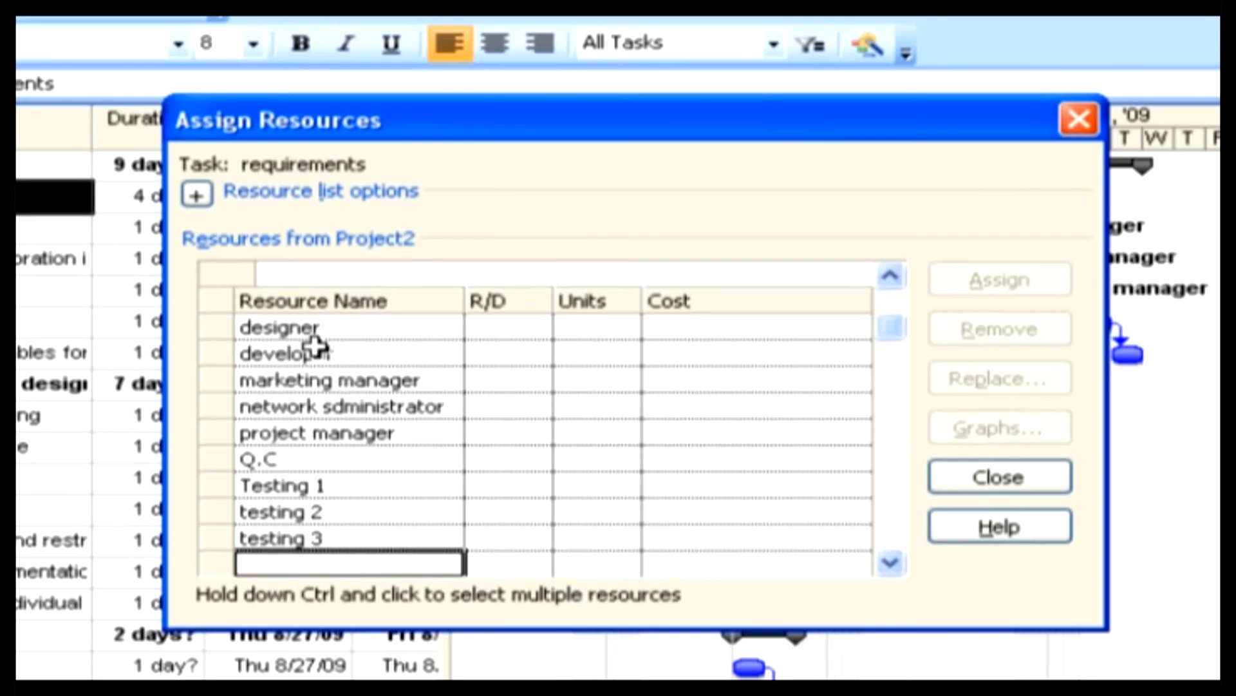
Assign the project manager to the requirements task and close the resource assignment dialog
click(368, 434)
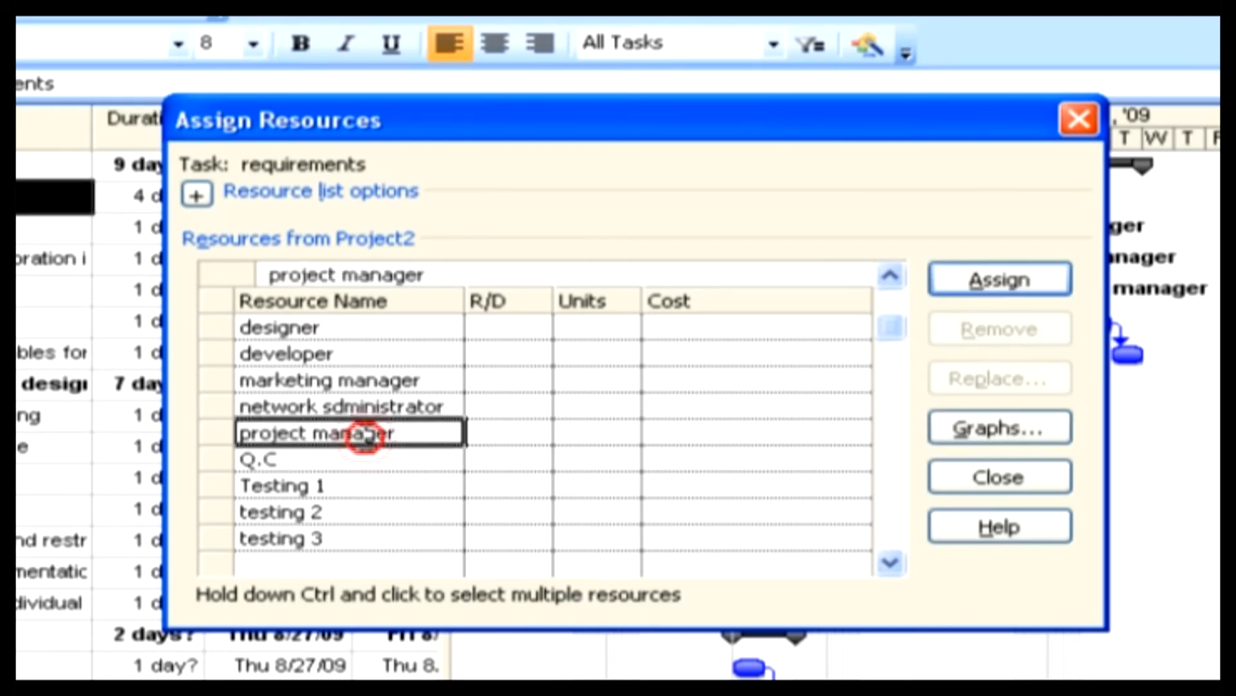
click(974, 281)
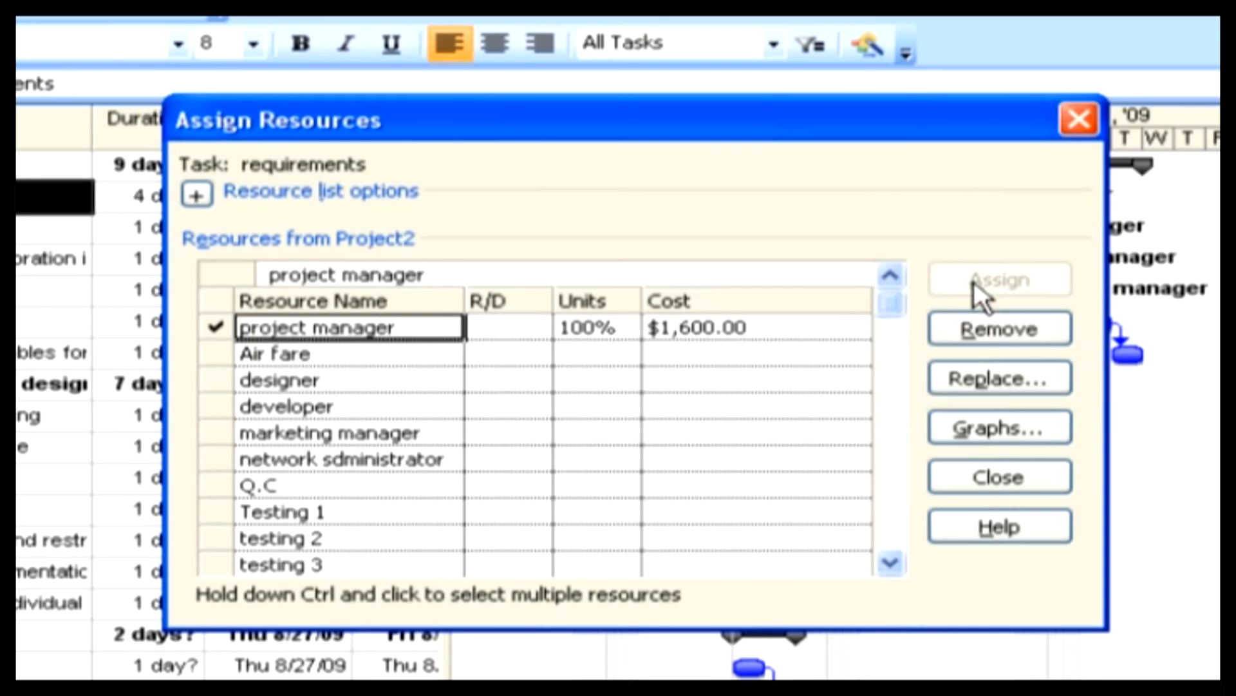
click(991, 476)
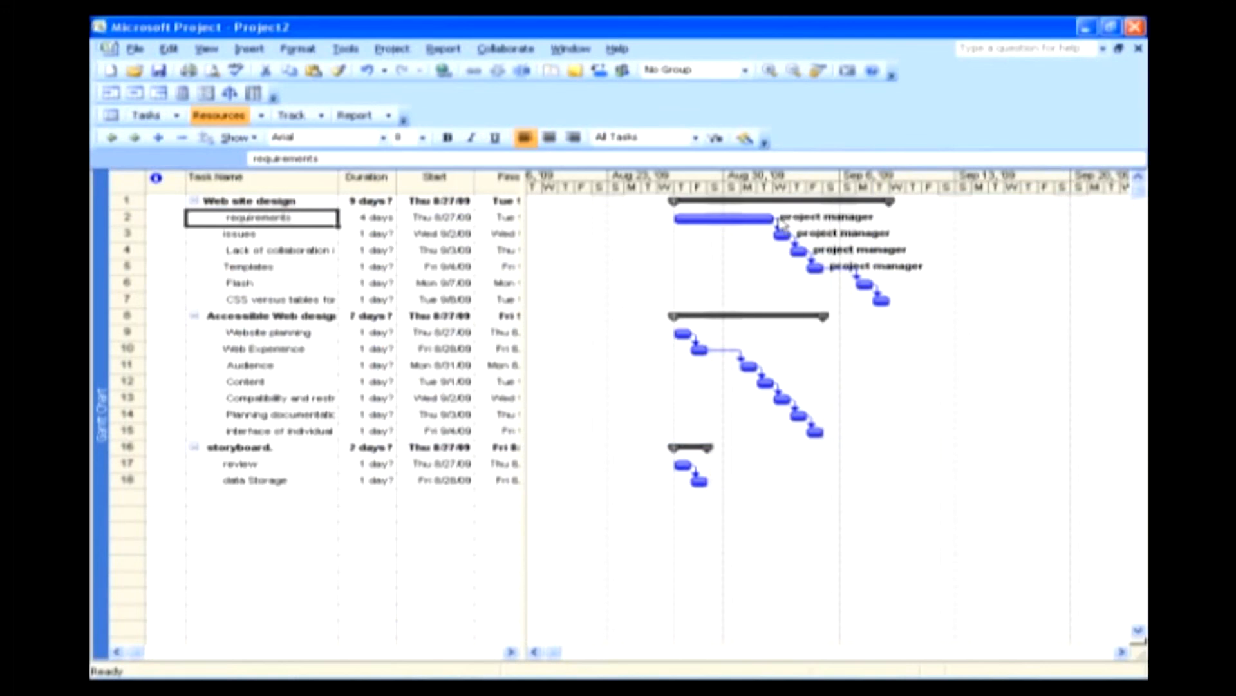